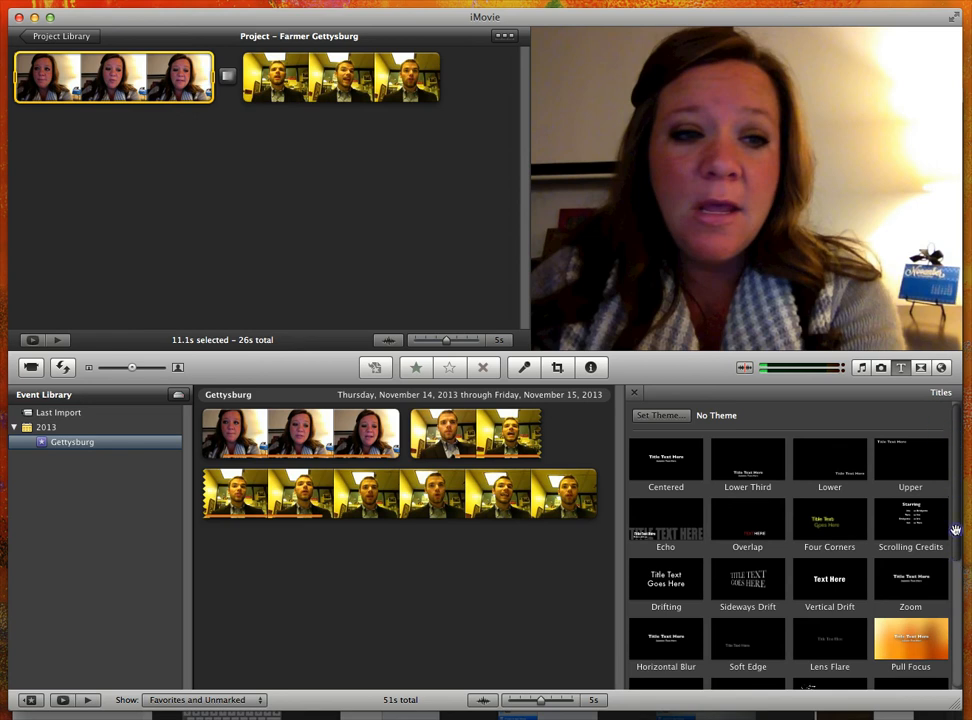
Add the Drifting title before the first clip of the project and choose the Red background for it.
{"action": "scroll", "coordinate": [960, 450], "scroll_direction": "down", "scroll_amount": 1}
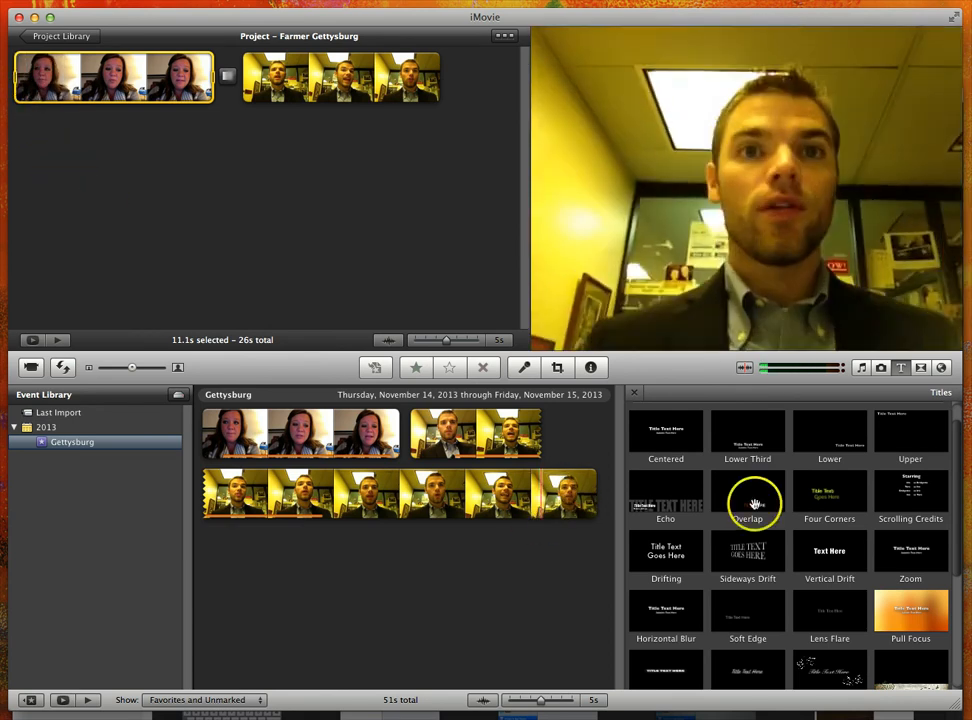
{"action": "left_click", "coordinate": [674, 552]}
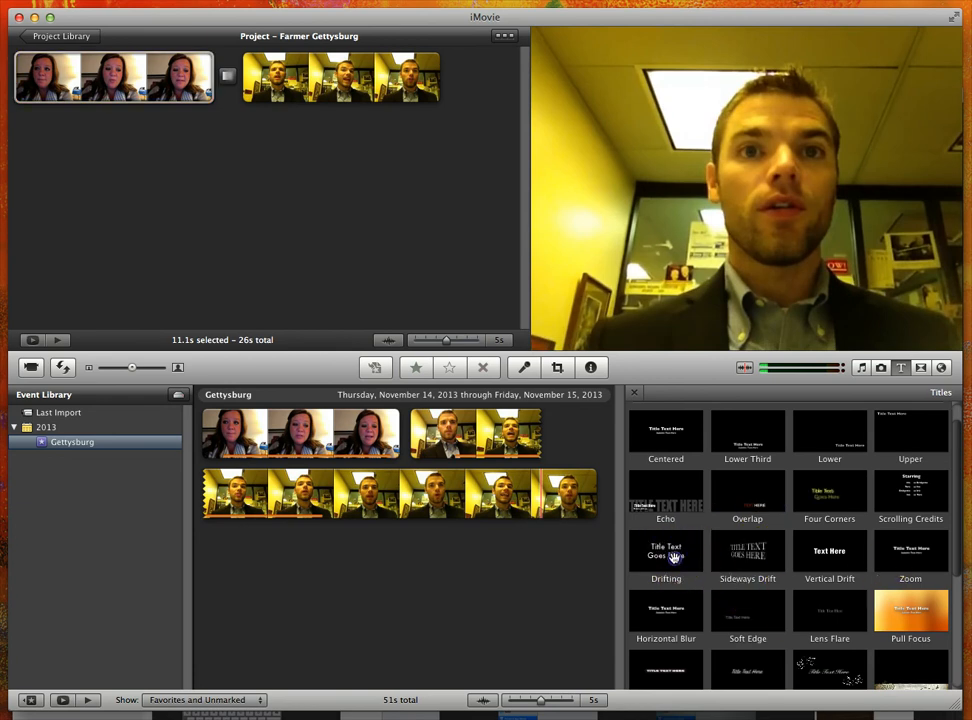
{"action": "mouse_move", "coordinate": [674, 557]}
{"action": "left_mouse_down"}
{"action": "mouse_move", "coordinate": [625, 545]}
{"action": "mouse_move", "coordinate": [318, 344]}
{"action": "mouse_move", "coordinate": [72, 250]}
{"action": "mouse_move", "coordinate": [22, 92]}
{"action": "mouse_move", "coordinate": [12, 96]}
{"action": "left_mouse_up"}
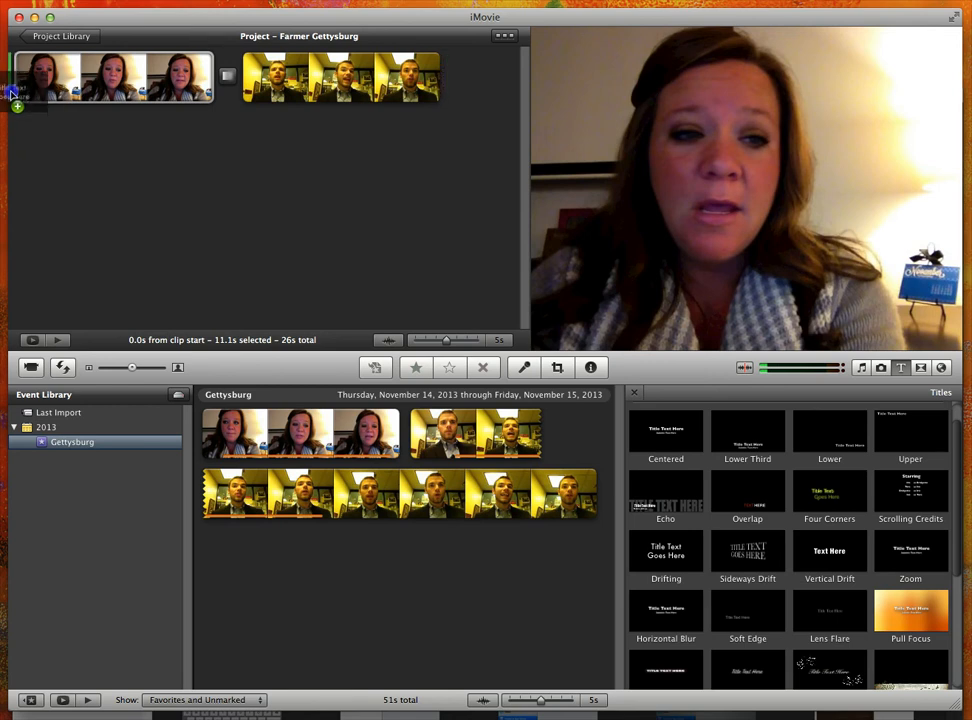
{"action": "left_click_drag", "start_coordinate": [12, 95], "coordinate": [100, 193]}
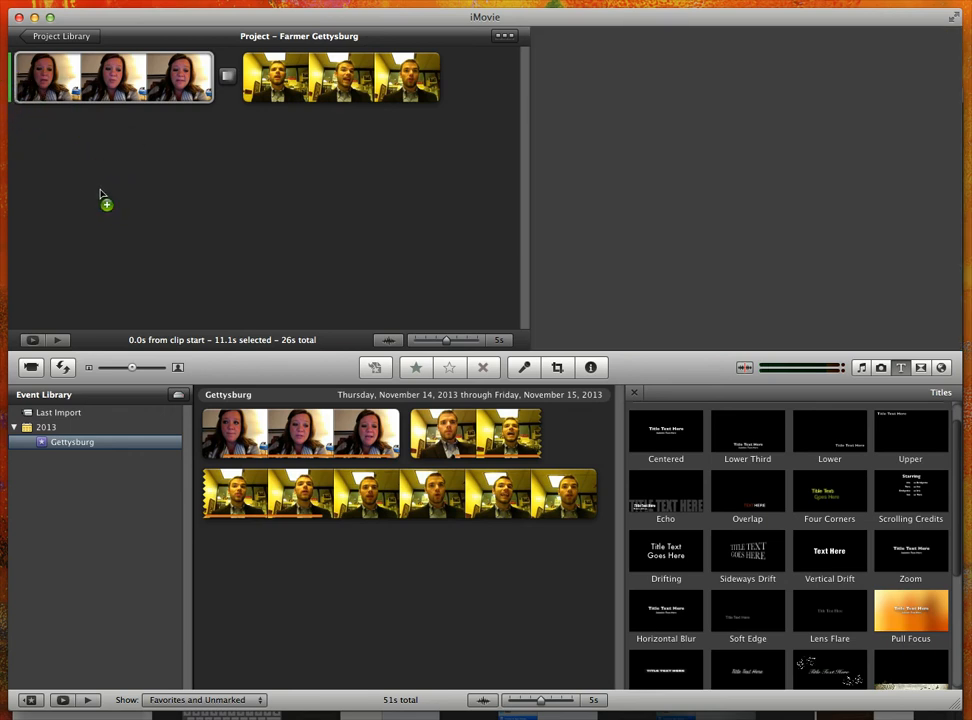
{"action": "left_click_drag", "start_coordinate": [97, 194], "coordinate": [84, 168]}
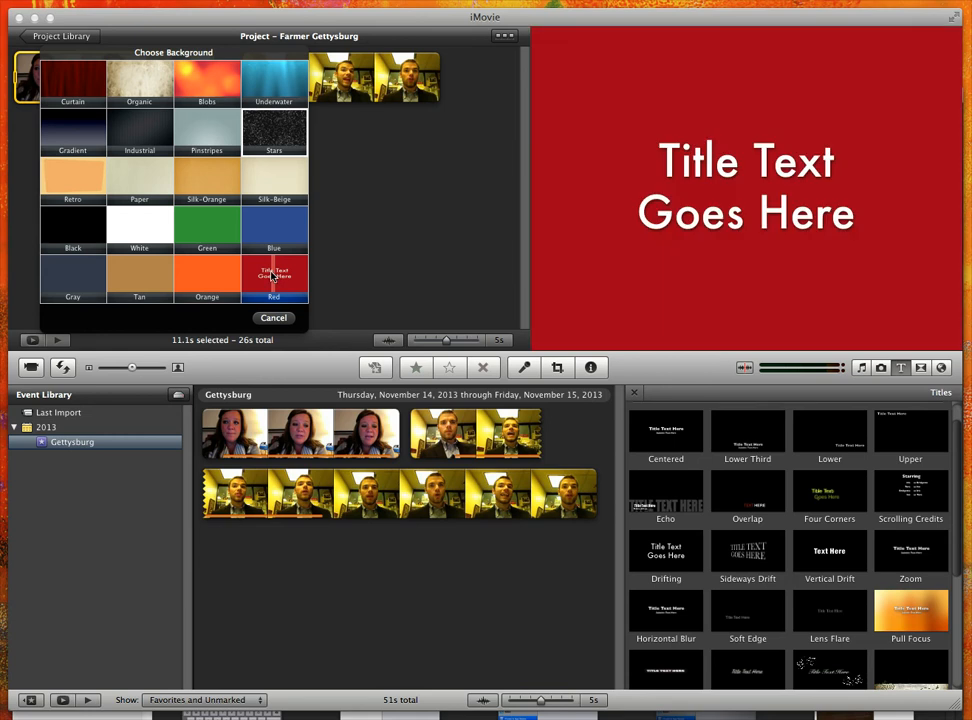
{"action": "left_click", "coordinate": [272, 277]}
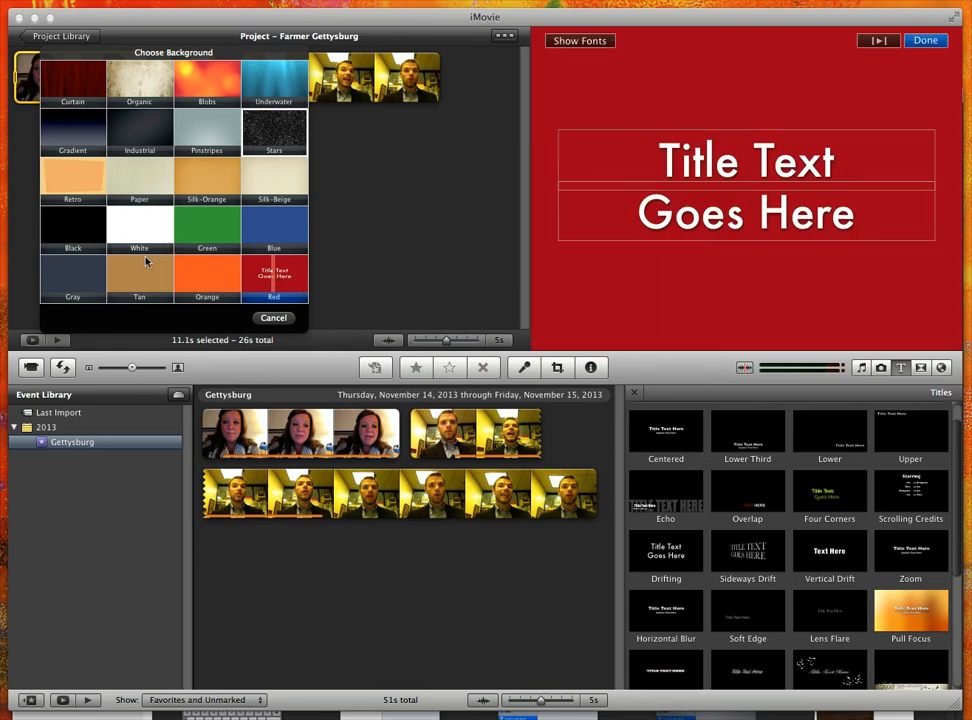
{"action": "left_click", "coordinate": [296, 285]}
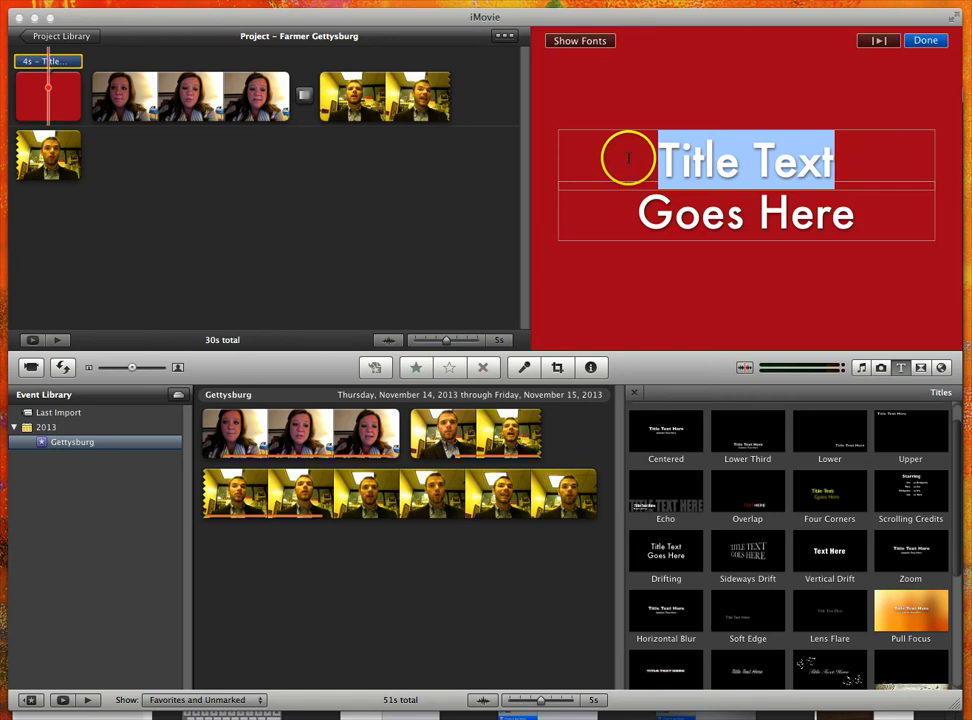
Replace the Drifting title's placeholder text with "The Gettysburg" on the first line and "Address" on the second.
{"action": "left_click", "coordinate": [436, 198]}
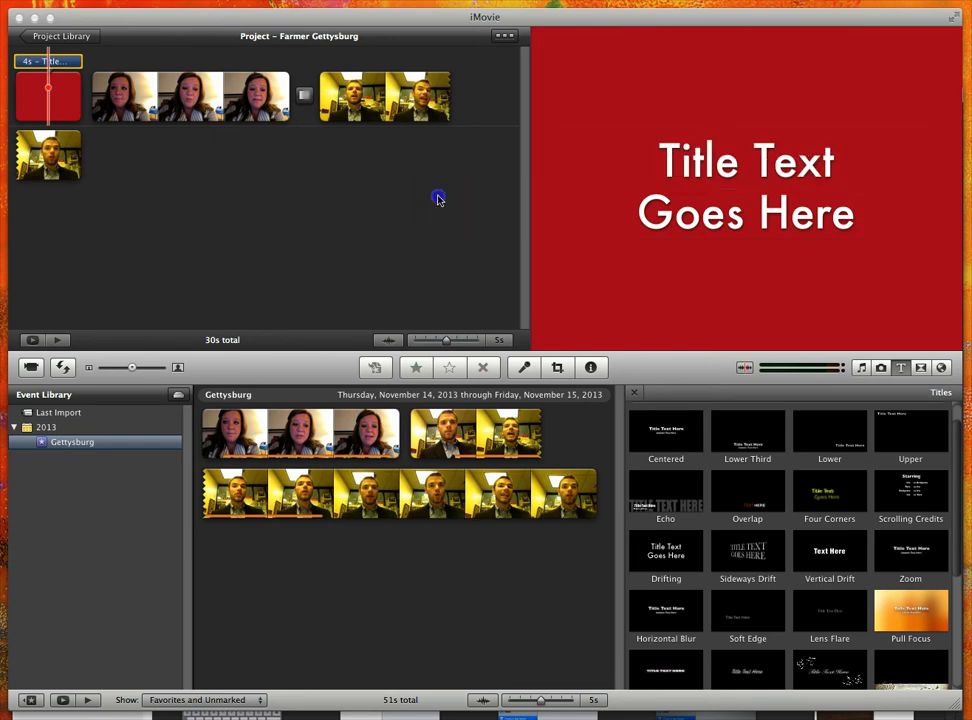
{"action": "left_click", "coordinate": [43, 61]}
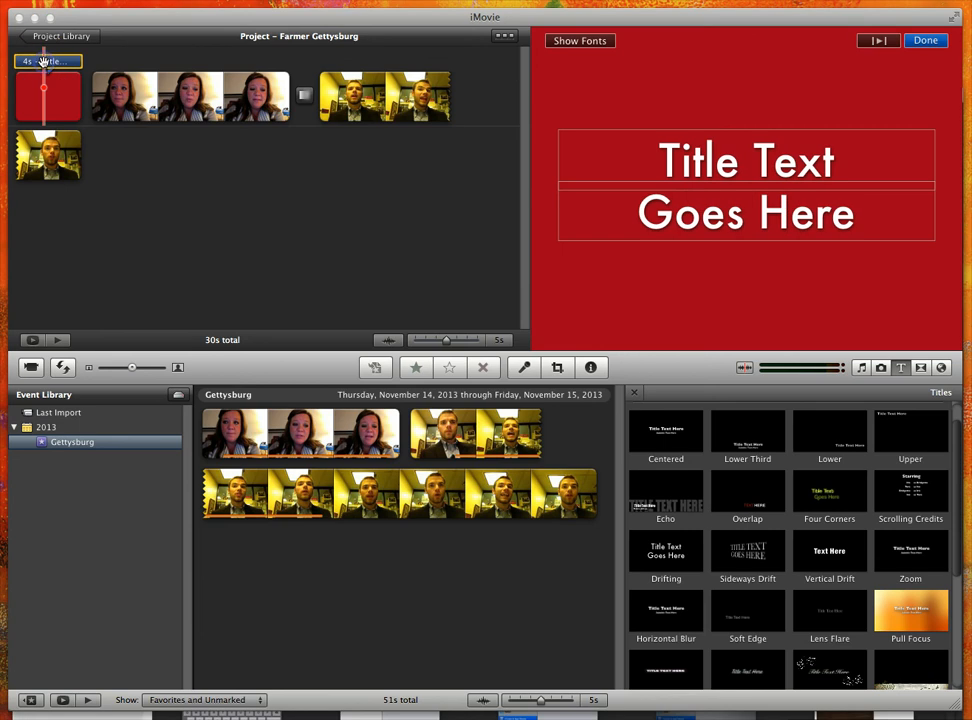
{"action": "left_click", "coordinate": [690, 165]}
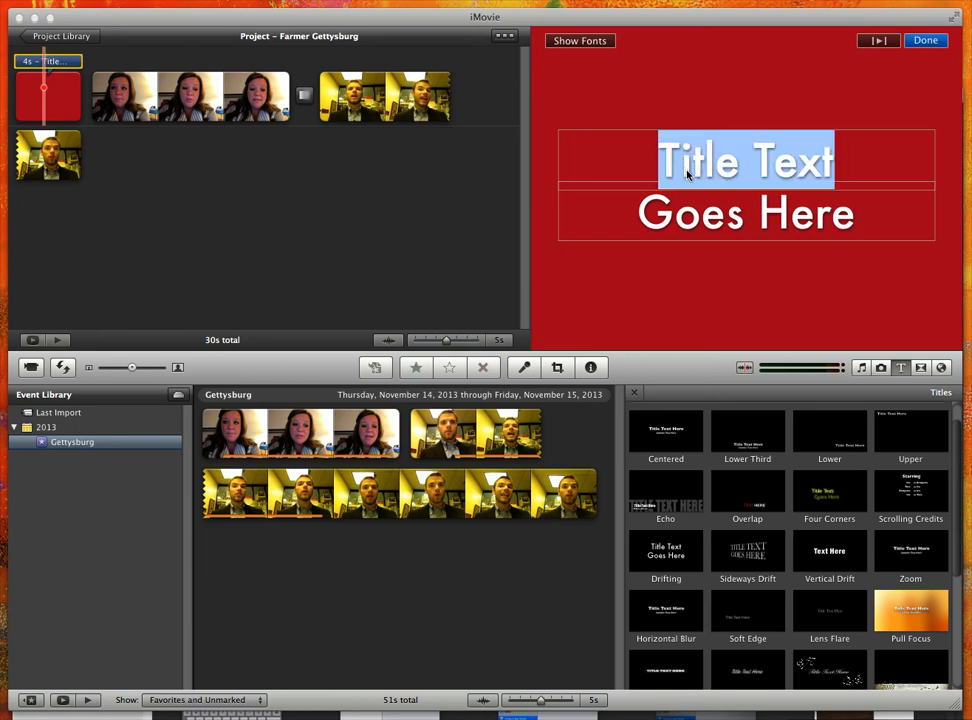
{"action": "type", "text": "The"}
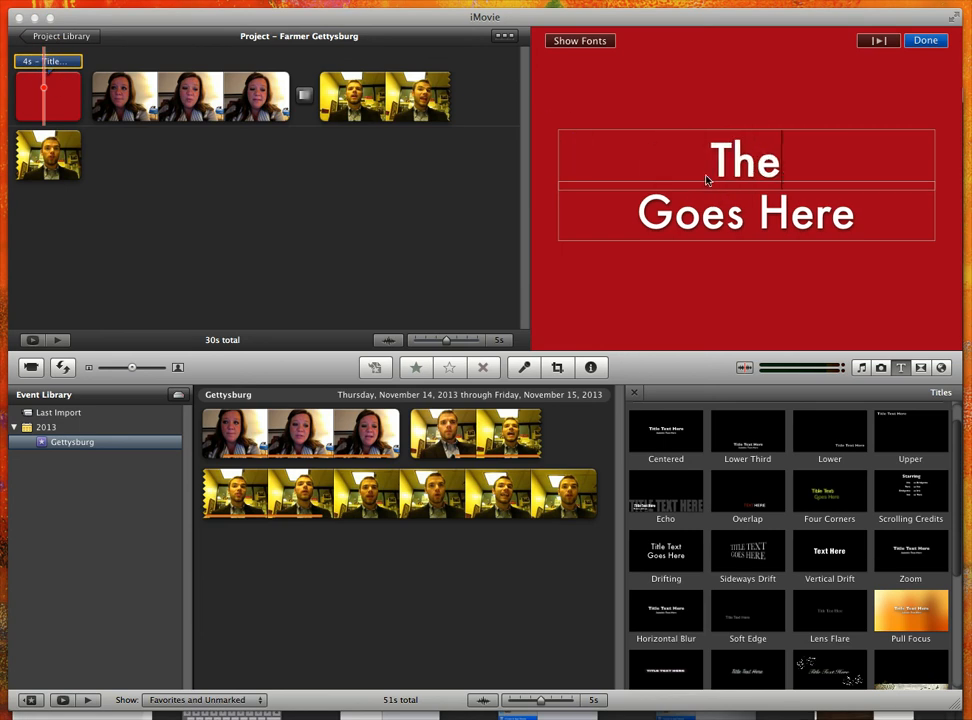
{"action": "type", "text": " Gettysb"}
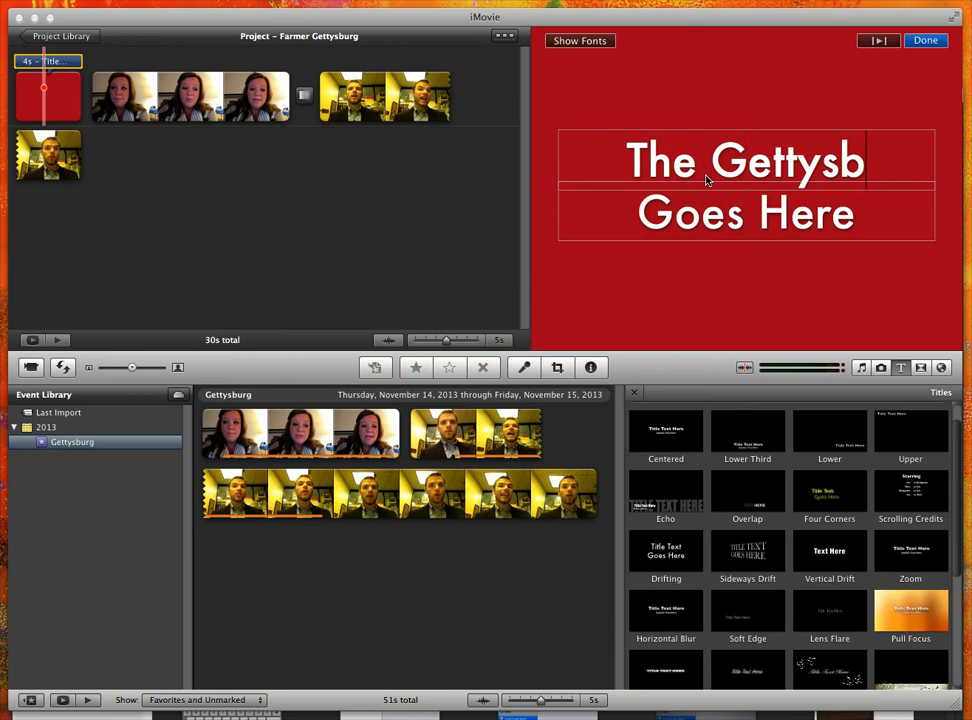
{"action": "type", "text": "urg"}
{"action": "left_click", "coordinate": [684, 228]}
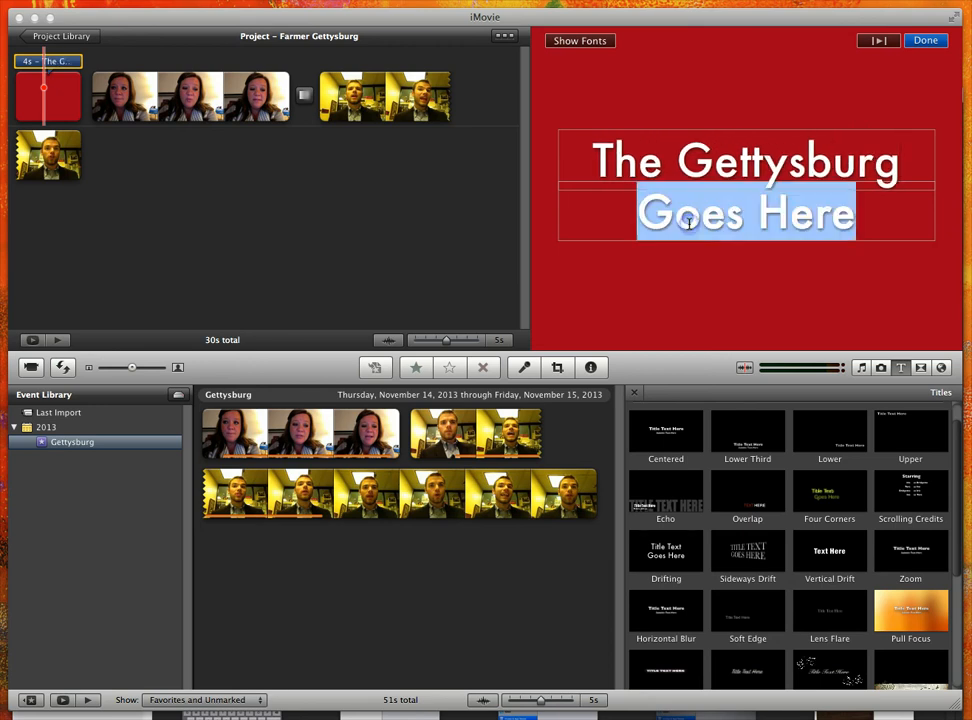
{"action": "type", "text": "Address"}
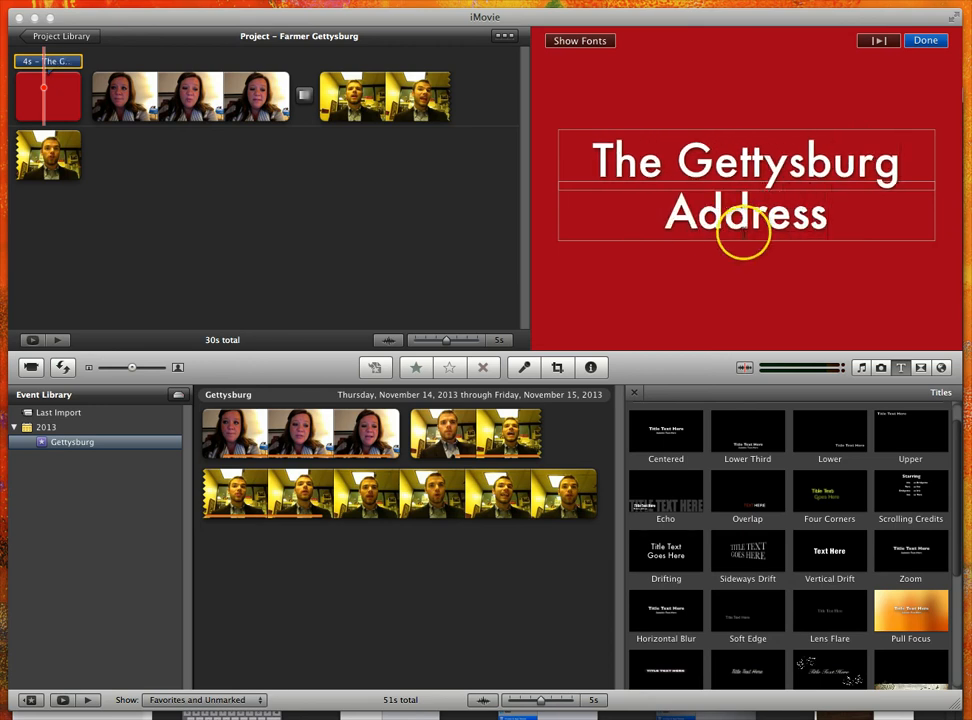
Preview American Typewriter on the title's first line in the iMovie font panel, and return to the system font panel.
{"action": "left_click", "coordinate": [681, 160]}
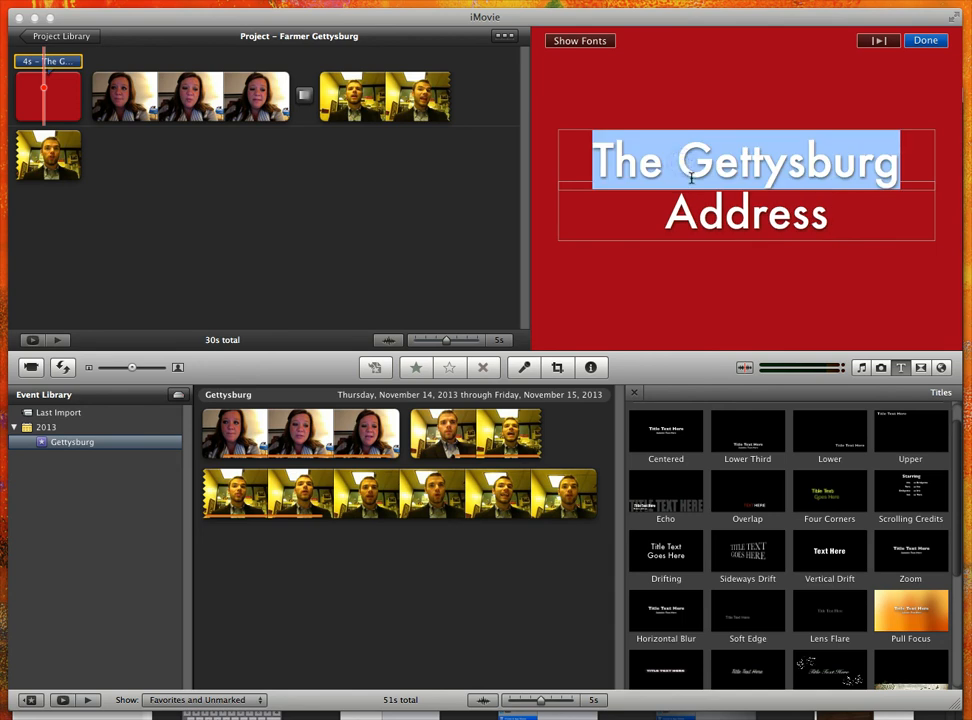
{"action": "left_click", "coordinate": [571, 43]}
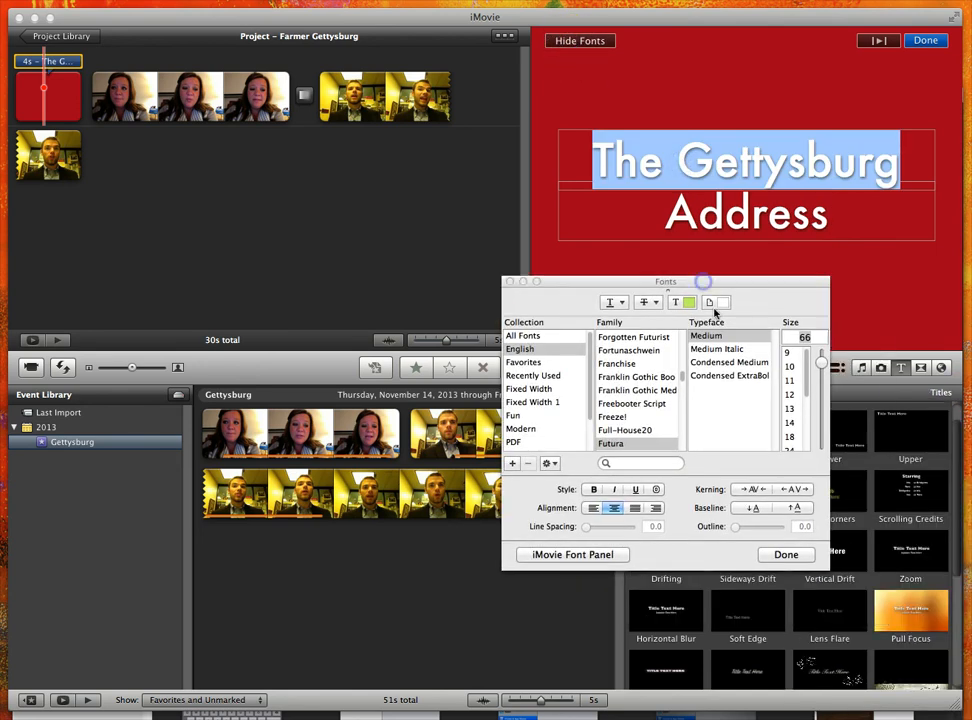
{"action": "left_click", "coordinate": [569, 556]}
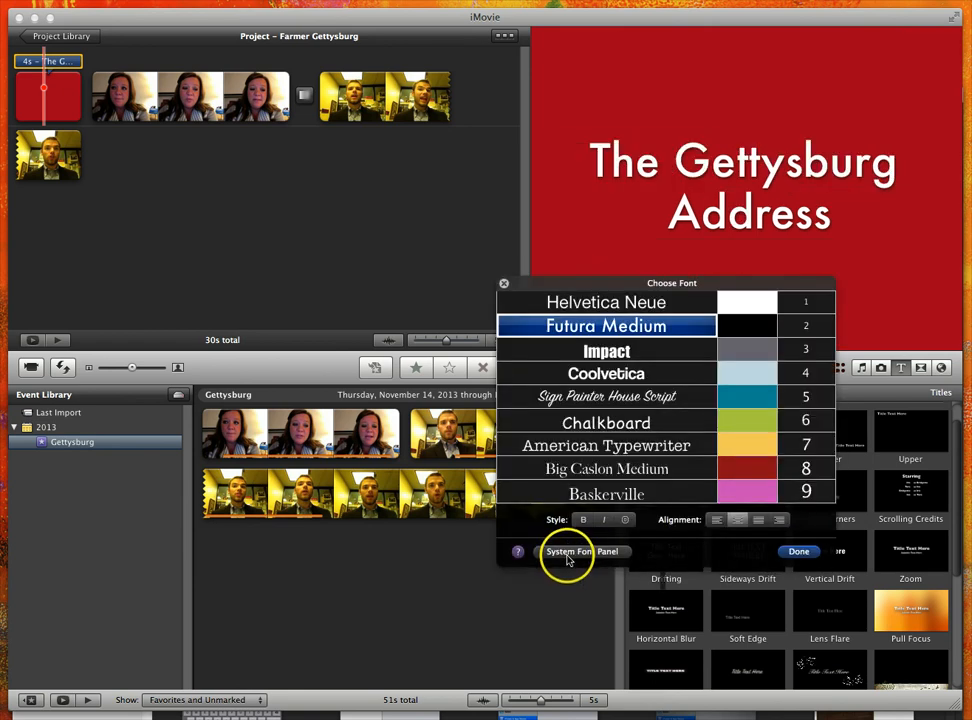
{"action": "left_click", "coordinate": [622, 446]}
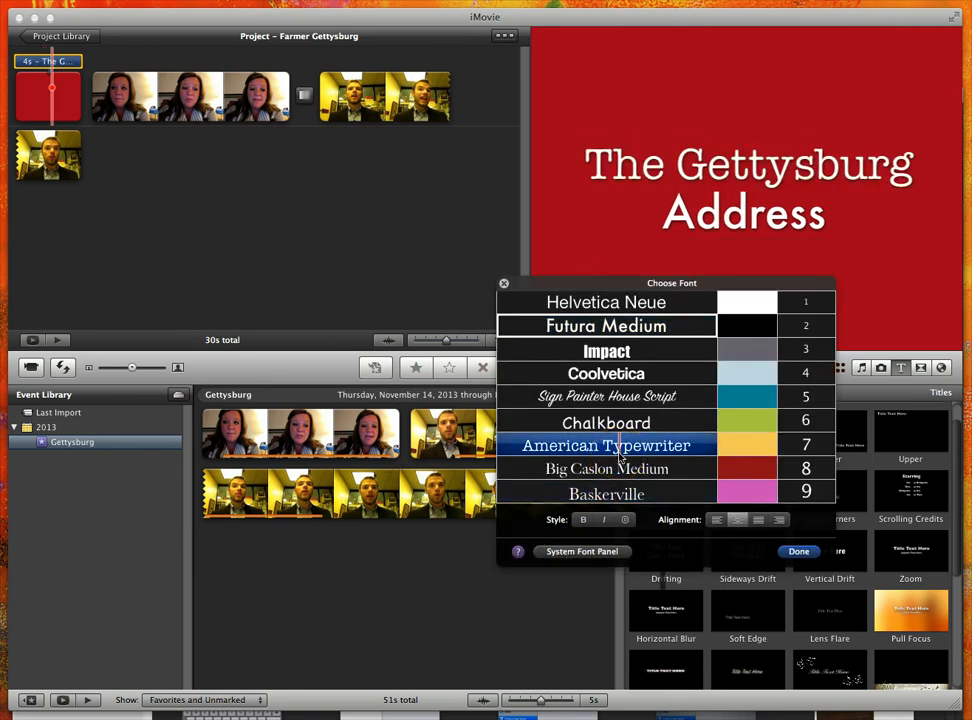
{"action": "left_click", "coordinate": [545, 447]}
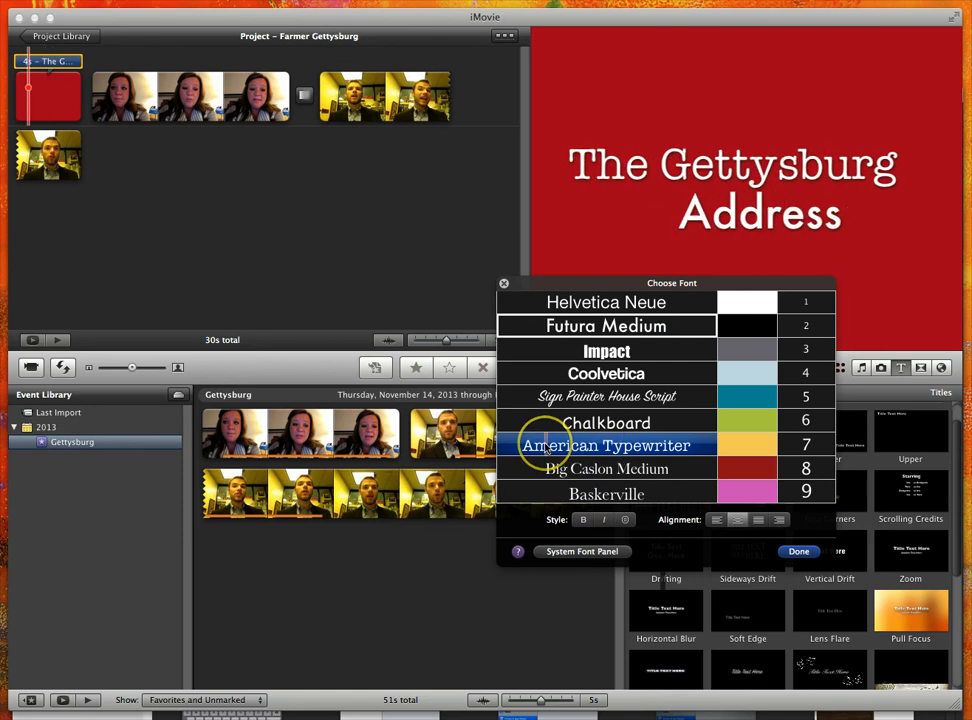
{"action": "key", "text": "2"}
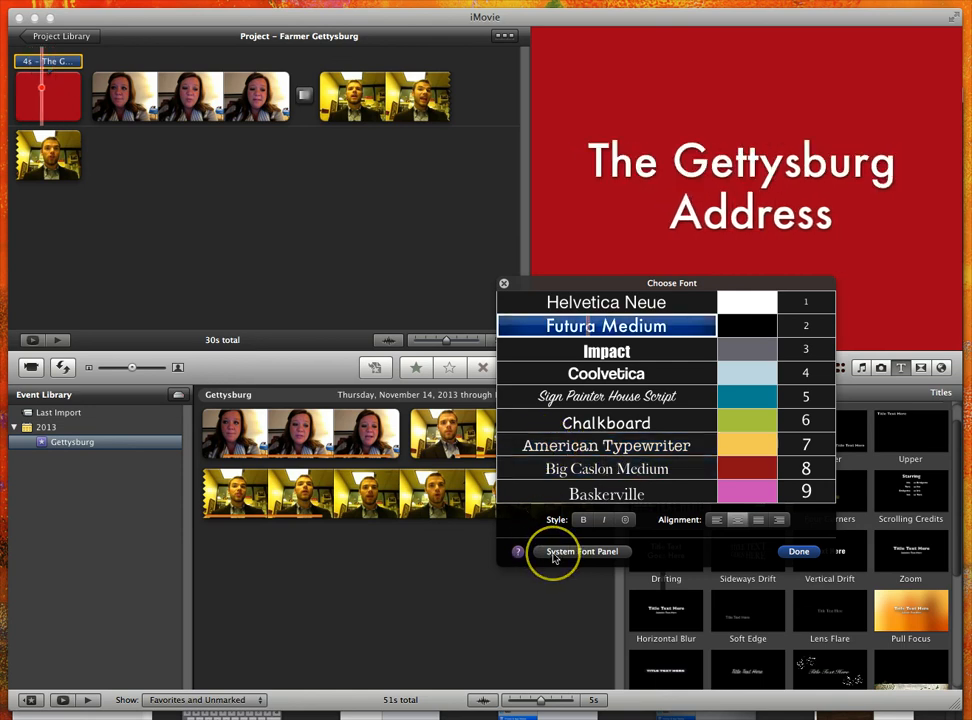
{"action": "left_click", "coordinate": [553, 555]}
Select the word "Gettysburg" in the title and try the Franchise and Crazy Milktop Girl fonts on it.
{"action": "left_click", "coordinate": [742, 172]}
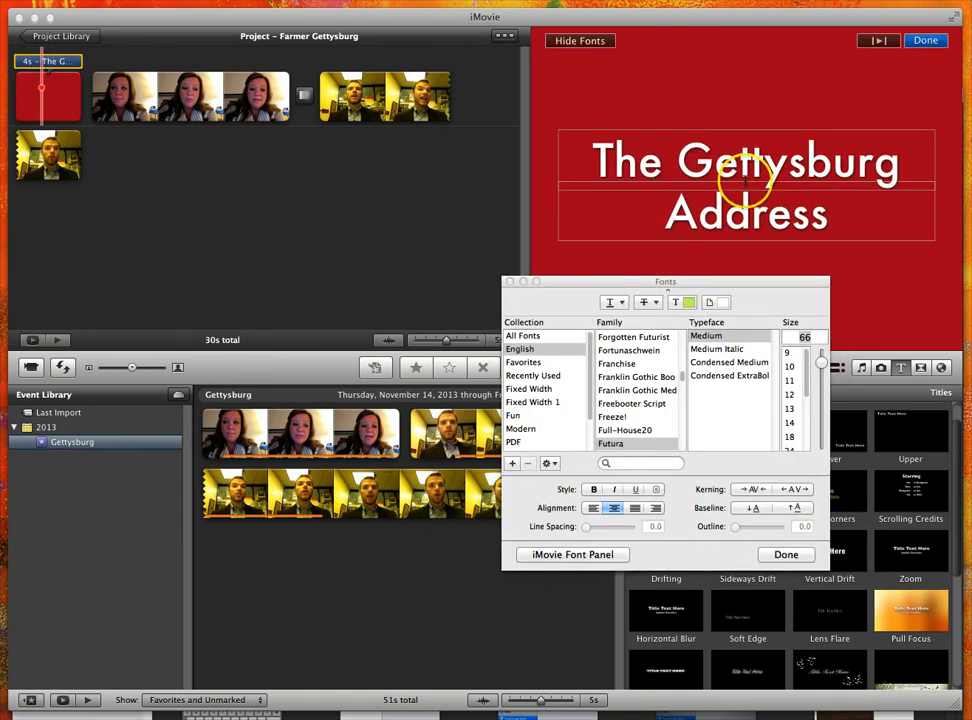
{"action": "left_click", "coordinate": [673, 170]}
{"action": "double_click", "coordinate": [680, 160]}
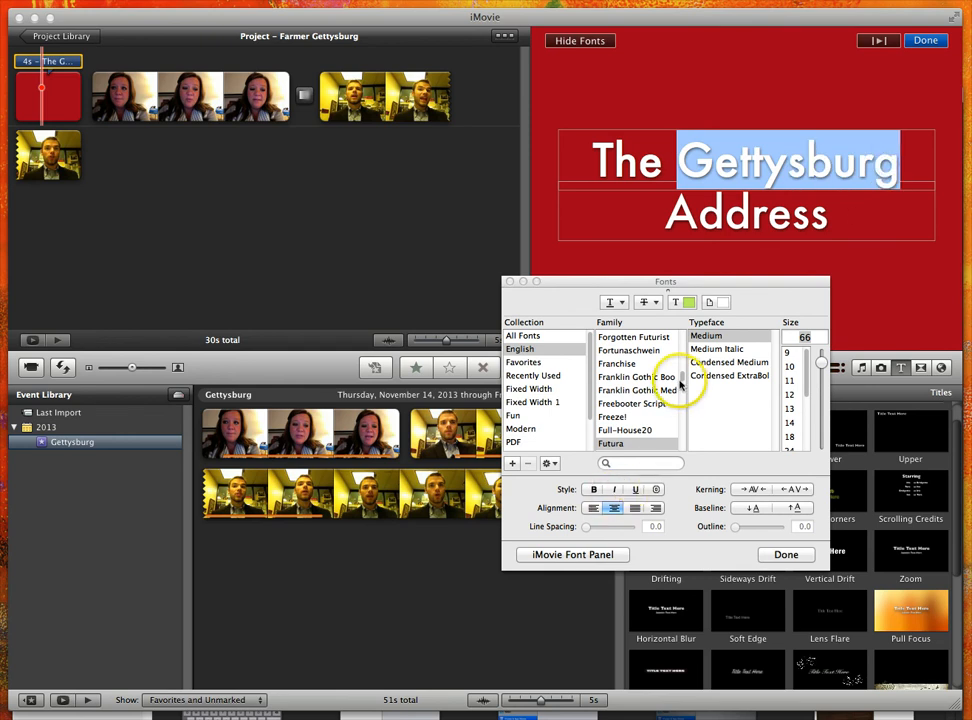
{"action": "left_click", "coordinate": [650, 364]}
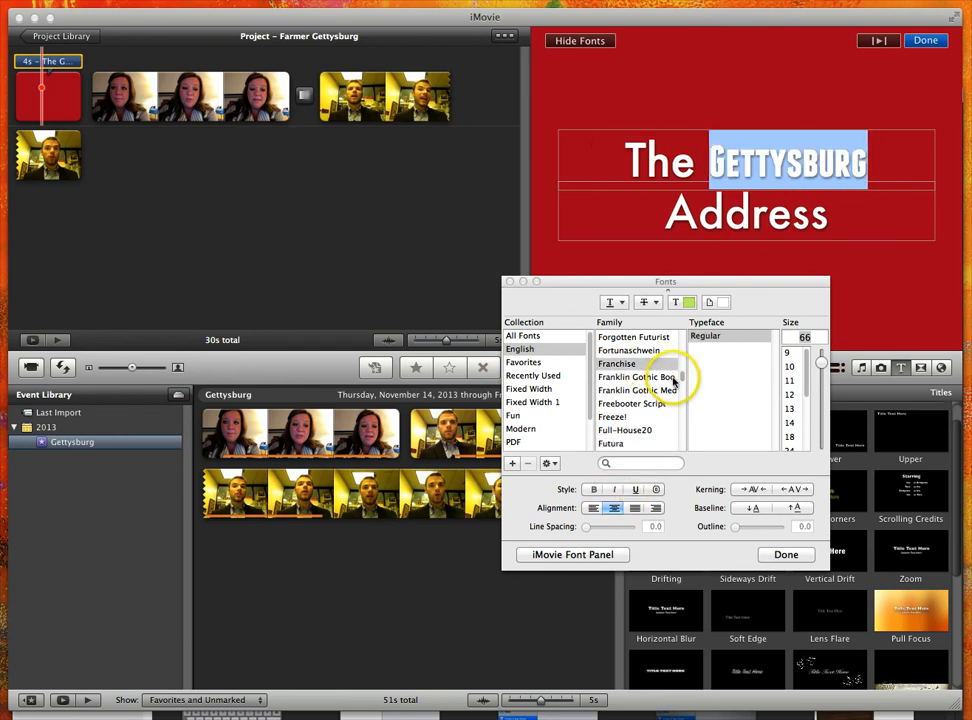
{"action": "scroll", "coordinate": [680, 374], "scroll_direction": "up", "scroll_amount": 10}
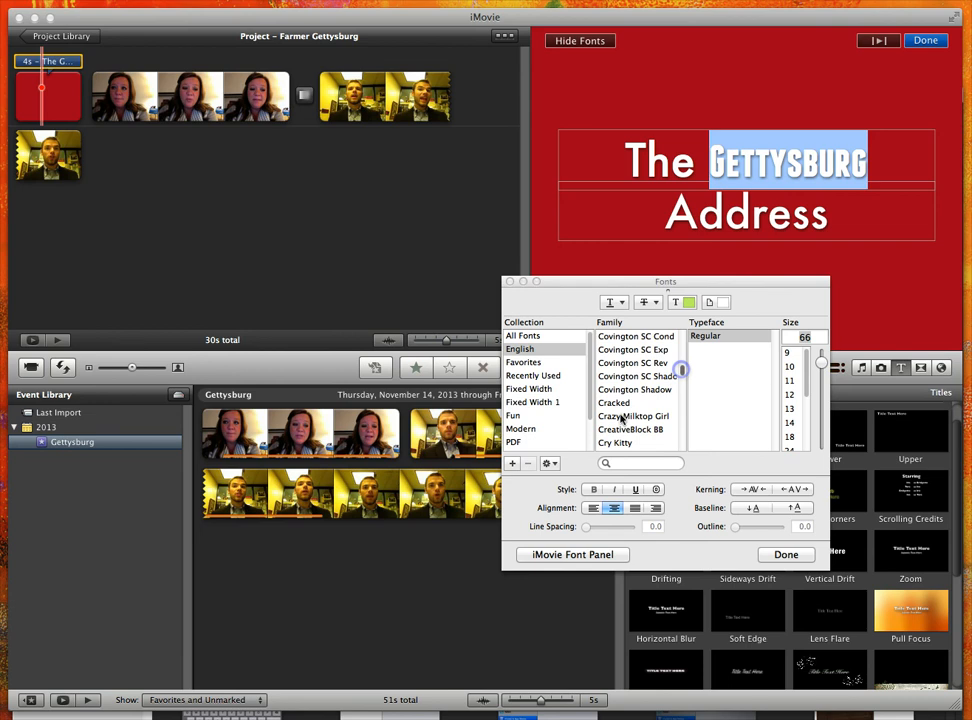
{"action": "left_click", "coordinate": [641, 416]}
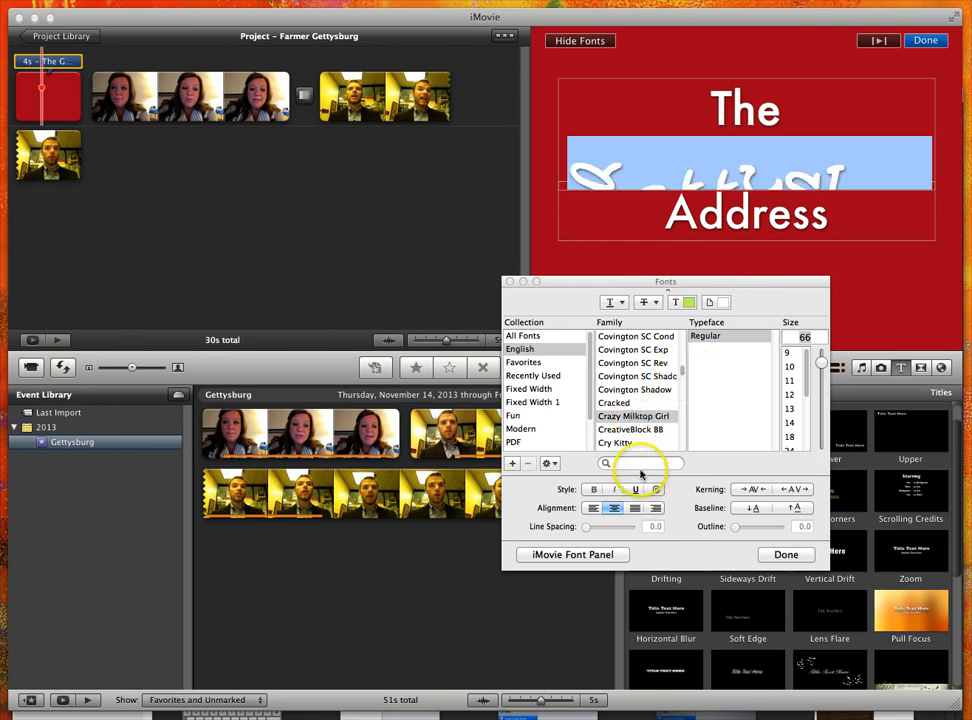
Search the fonts for "sus" and set the word "Gettysburg" in Susie's Hand at size 96.
{"action": "left_click", "coordinate": [641, 466]}
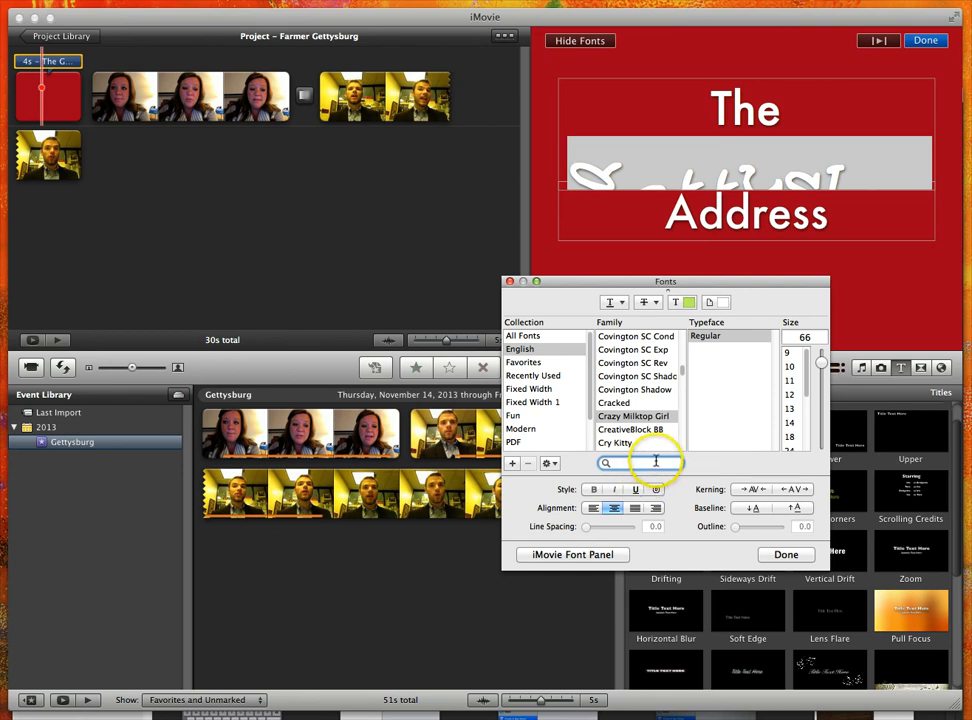
{"action": "type", "text": "s"}
{"action": "left_click", "coordinate": [657, 462]}
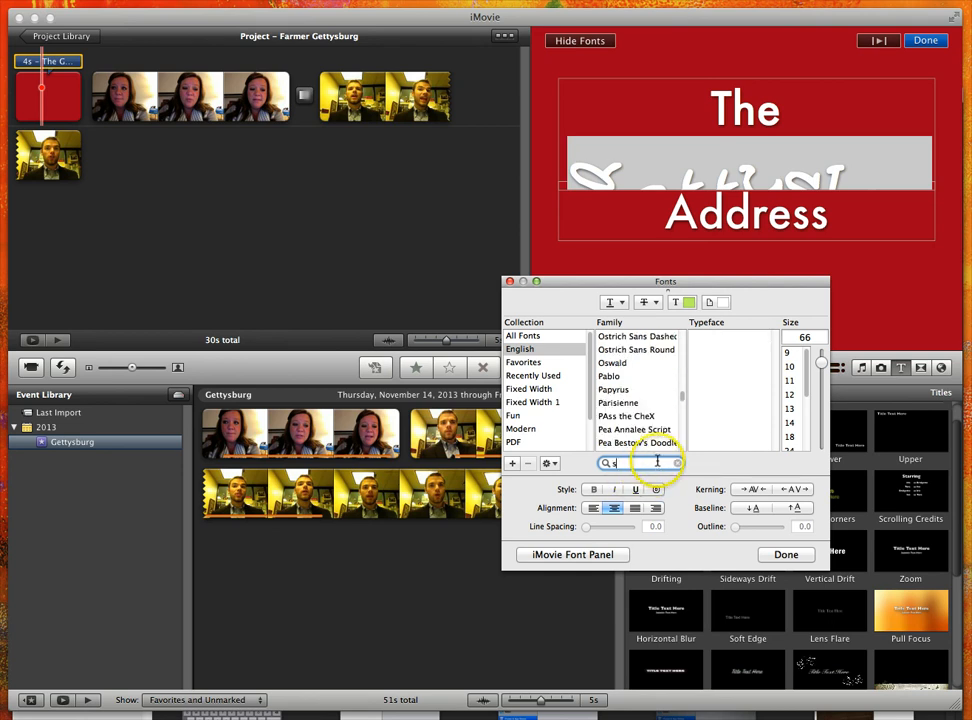
{"action": "type", "text": "us"}
{"action": "left_click", "coordinate": [630, 350]}
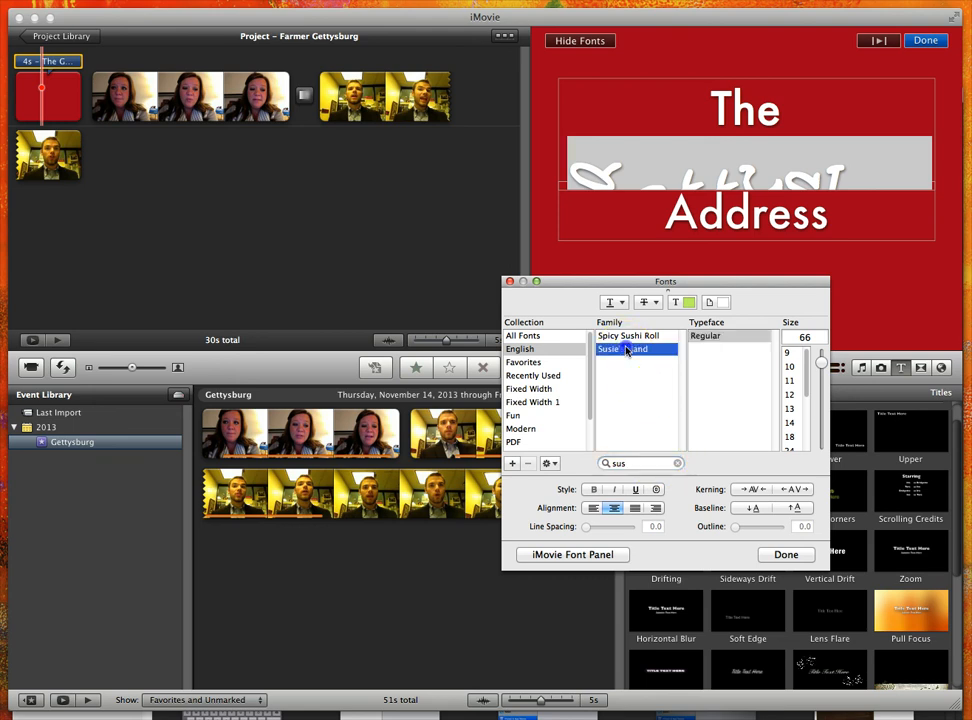
{"action": "left_click_drag", "start_coordinate": [807, 385], "coordinate": [808, 418]}
{"action": "left_click", "coordinate": [790, 427]}
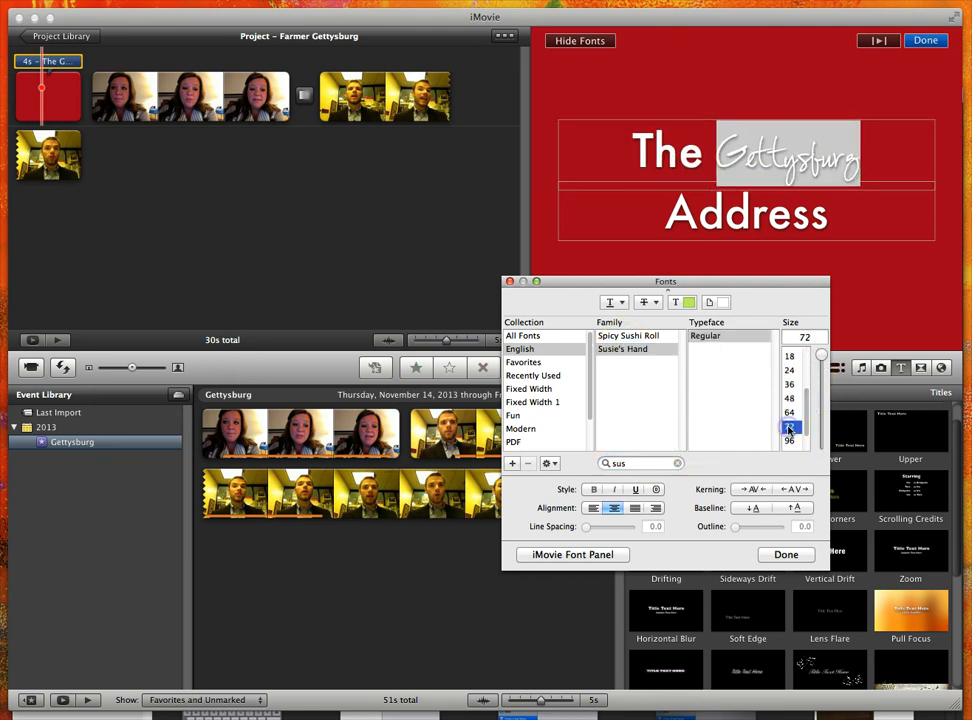
{"action": "left_click", "coordinate": [590, 490]}
{"action": "left_click", "coordinate": [790, 441]}
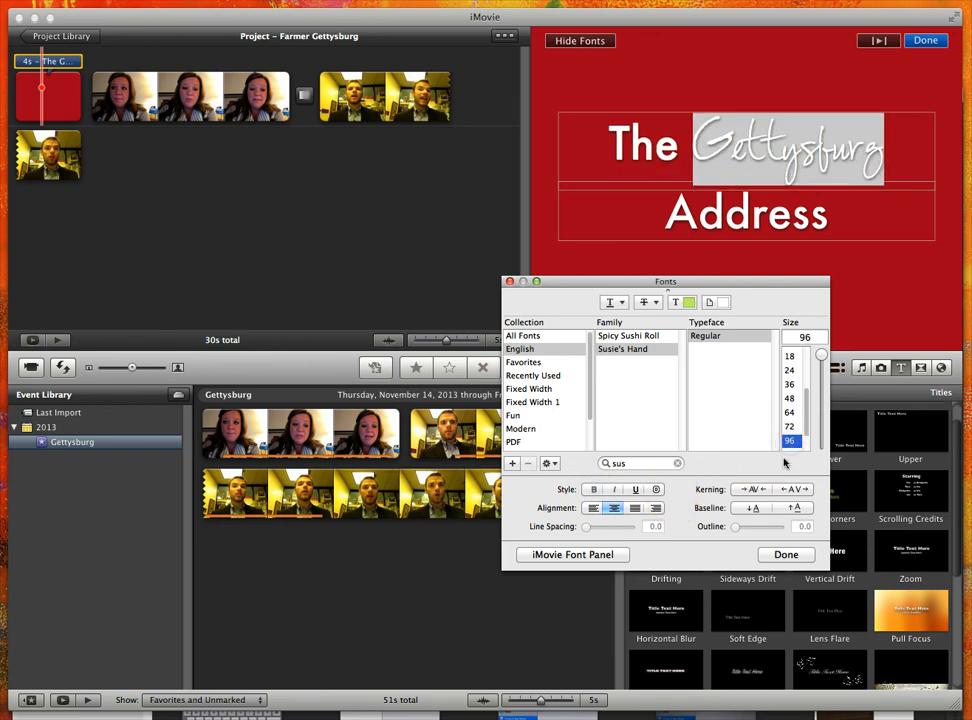
Color the word "Gettysburg" Blueberry and close the color and font windows.
{"action": "left_click", "coordinate": [690, 300]}
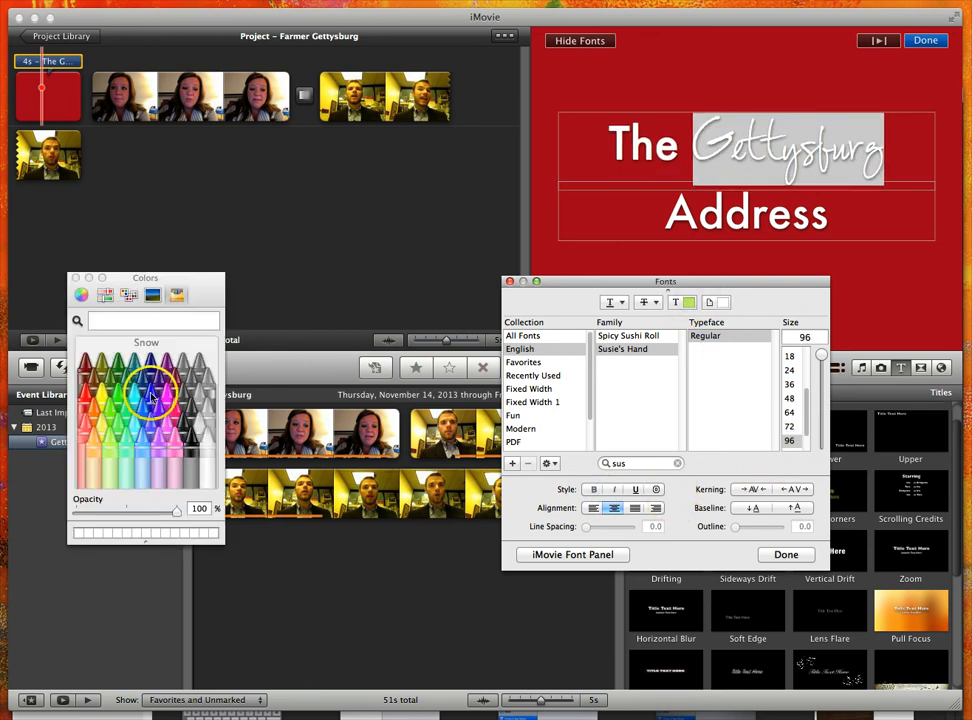
{"action": "left_click", "coordinate": [151, 394]}
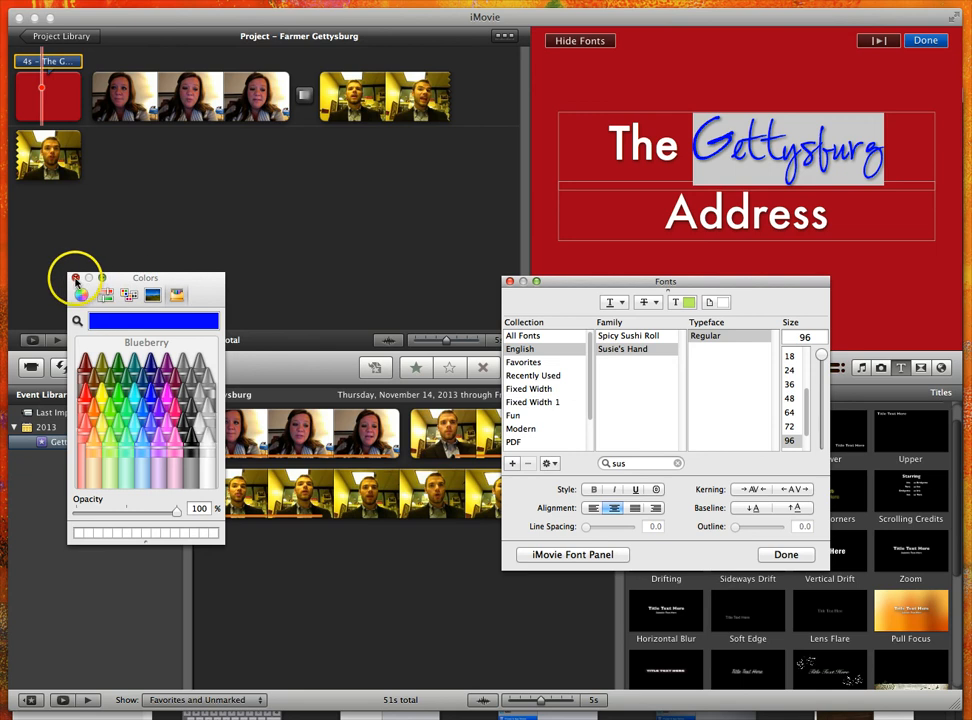
{"action": "left_click", "coordinate": [75, 278]}
{"action": "left_click", "coordinate": [786, 554]}
Finish editing the title and play the project from its beginning to preview it.
{"action": "left_click", "coordinate": [862, 232]}
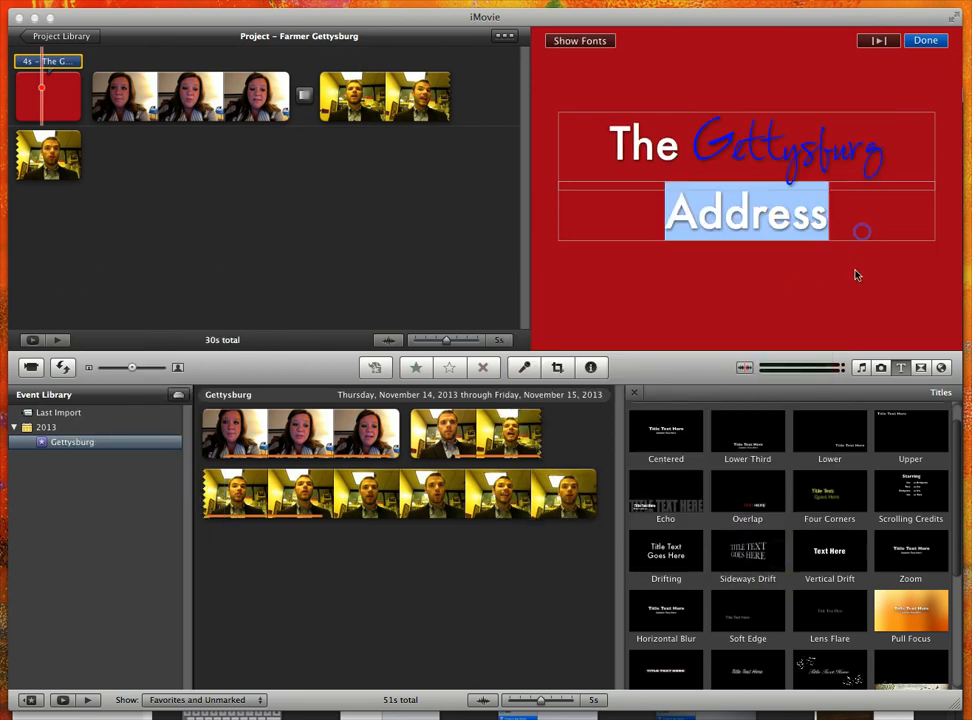
{"action": "left_click", "coordinate": [925, 40]}
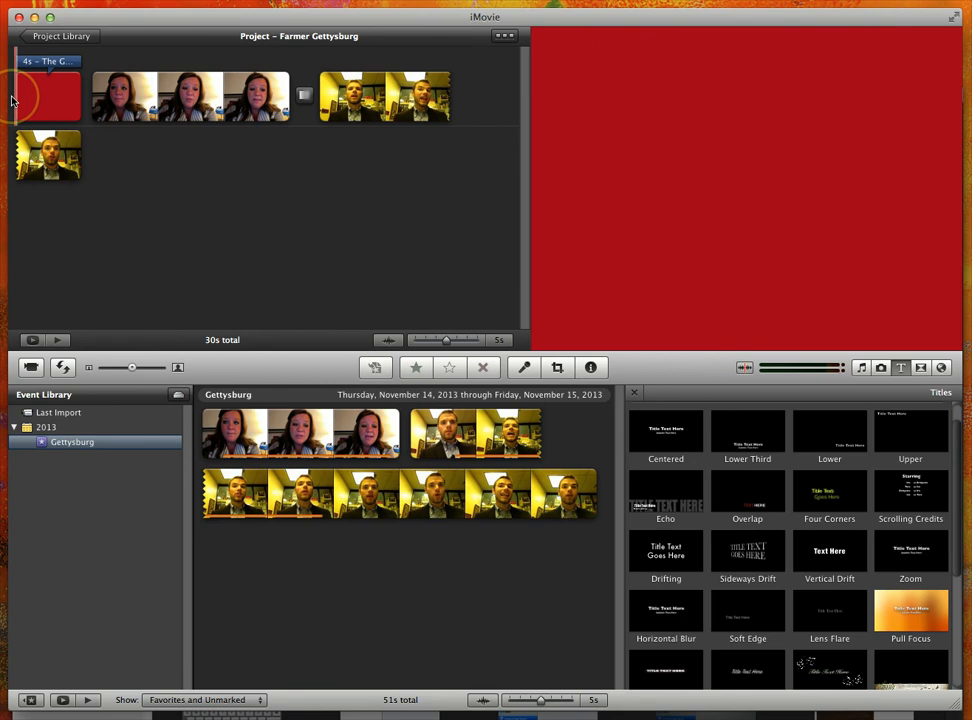
{"action": "key", "text": "space"}
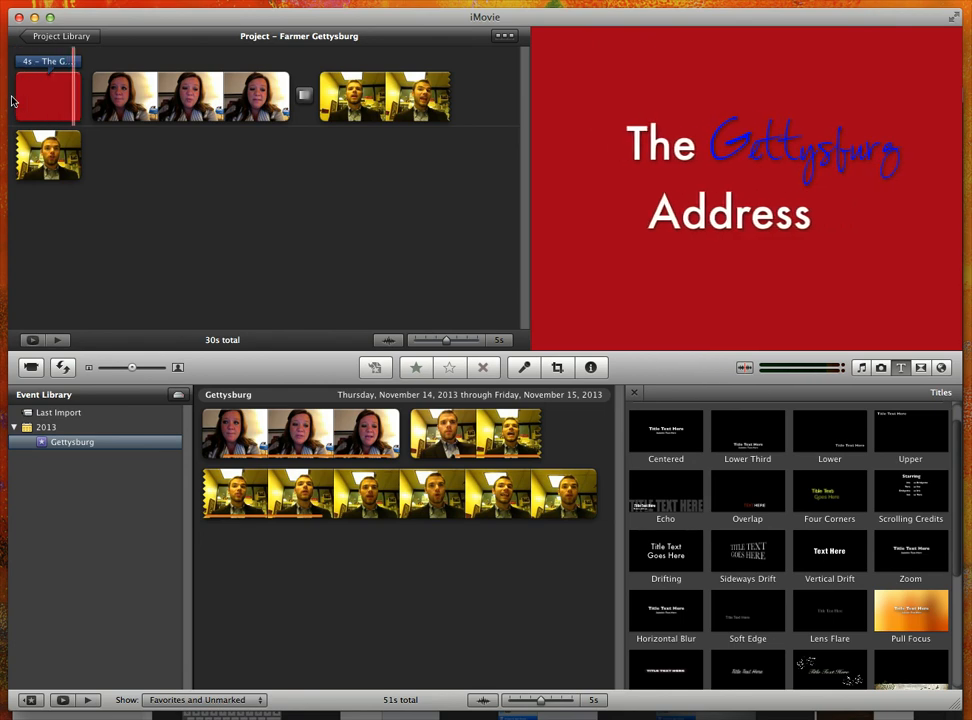
Add the Lower title across the whole first video clip, enter the speaker's title and surname as its text, and finish editing.
{"action": "key", "text": "space"}
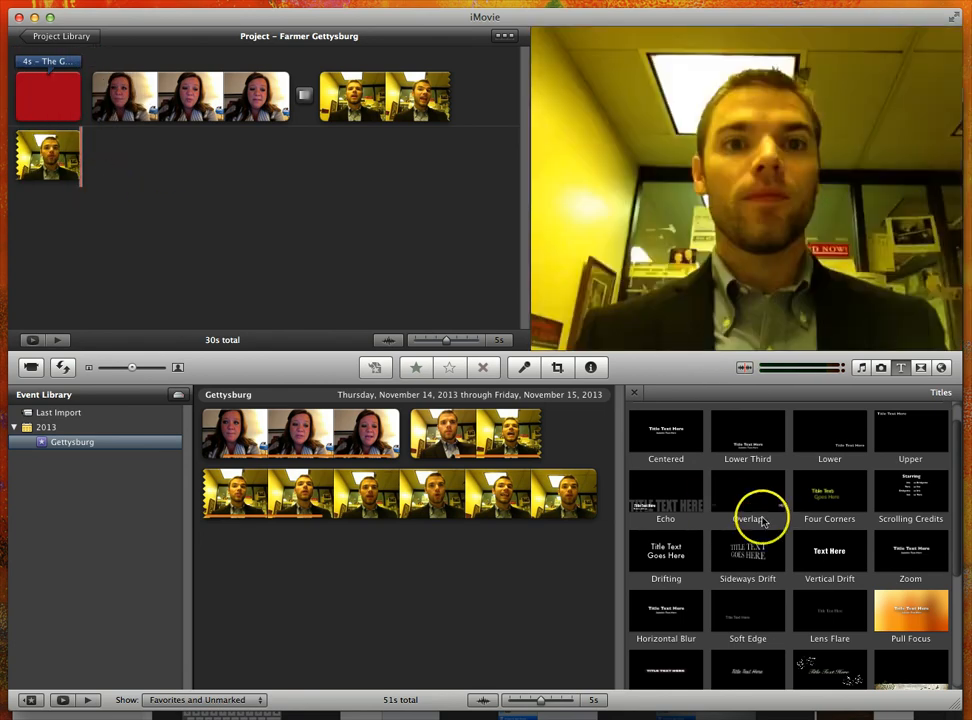
{"action": "left_click", "coordinate": [843, 436]}
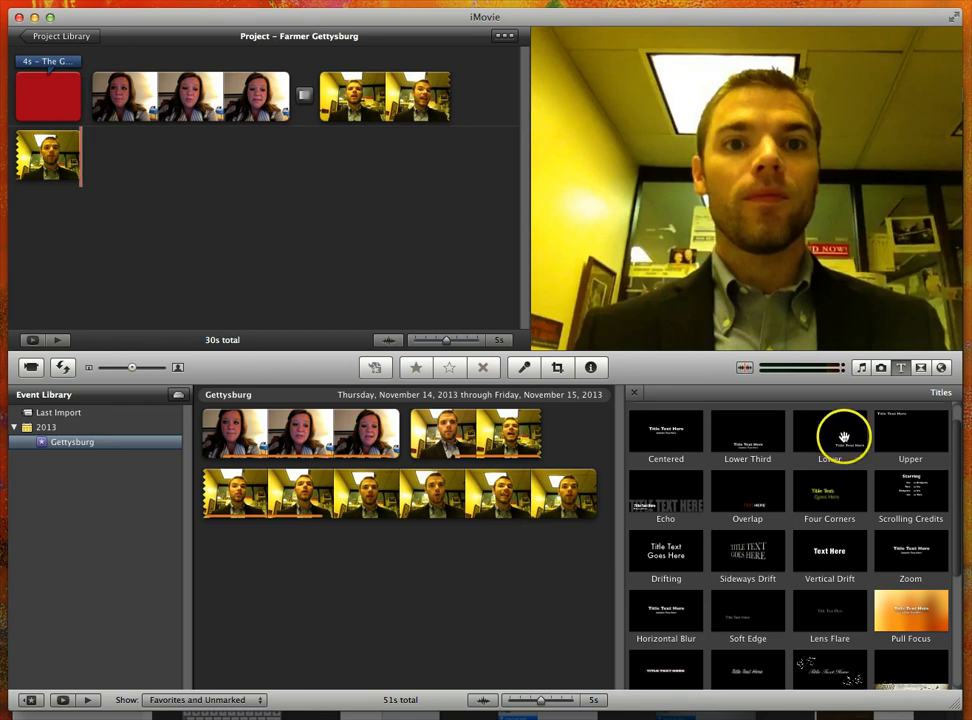
{"action": "left_click_drag", "start_coordinate": [784, 421], "coordinate": [172, 102]}
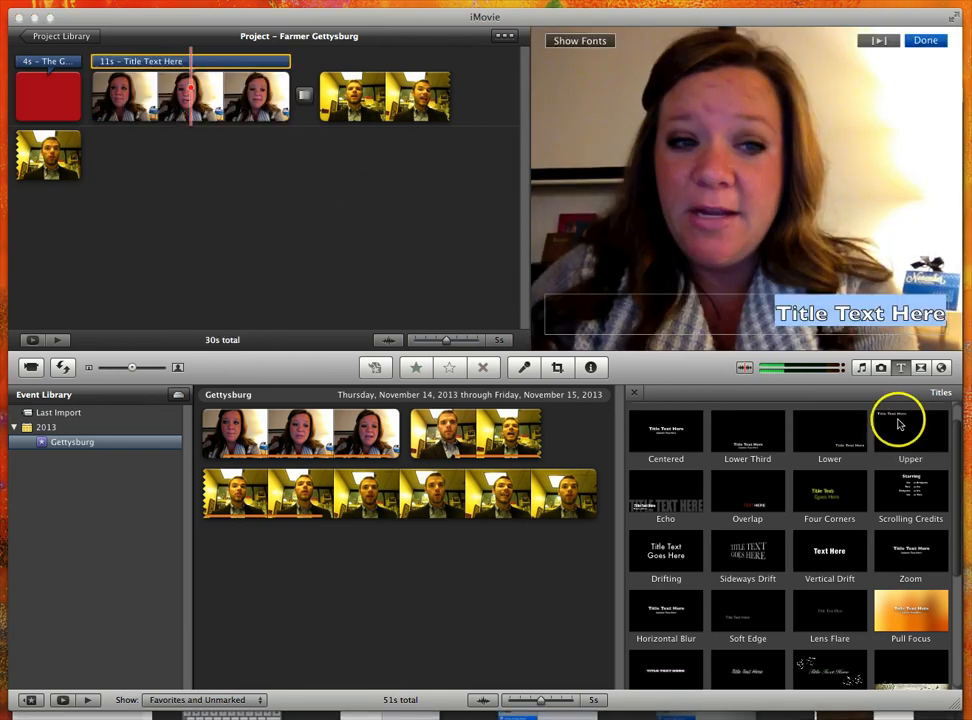
{"action": "type", "text": "M"}
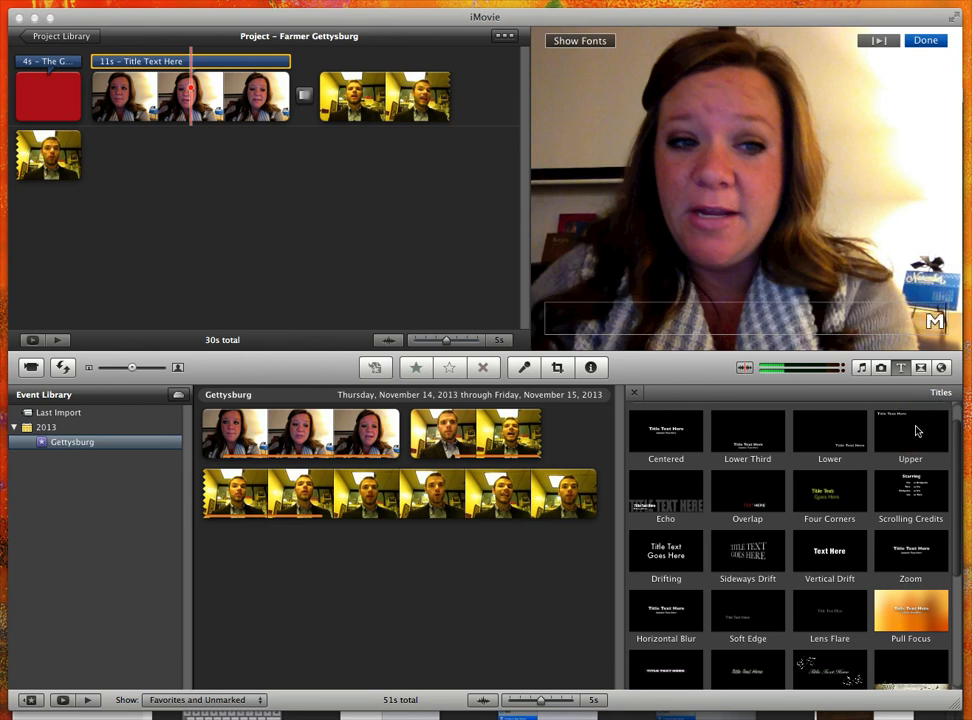
{"action": "type", "text": "rs. Farmer"}
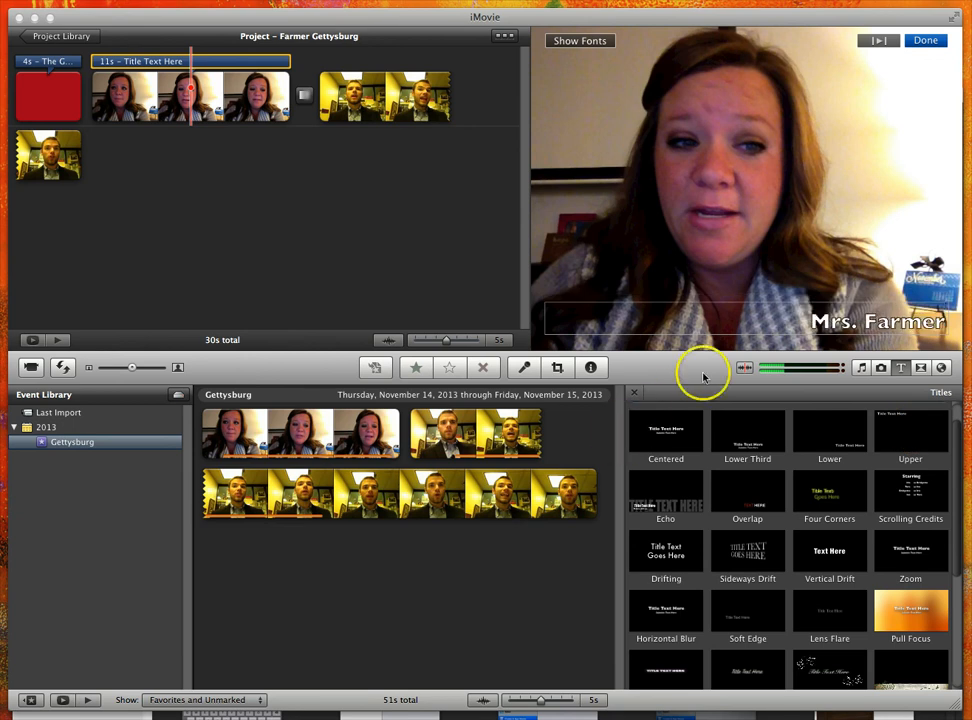
{"action": "left_click", "coordinate": [925, 40]}
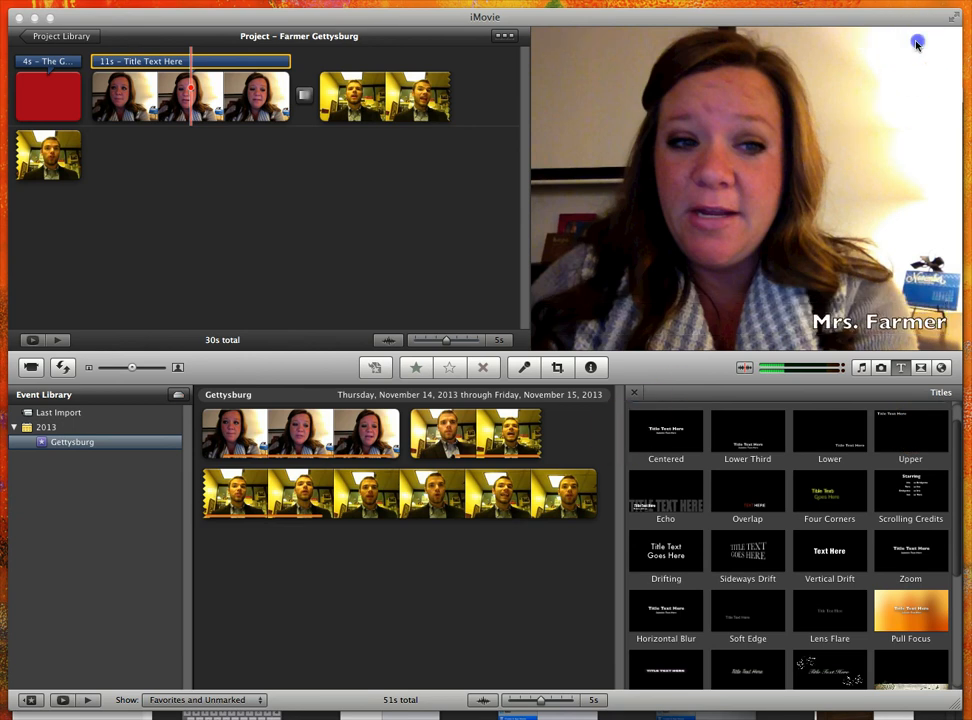
Play the project from near the end of the red opening title to preview the name title on the first video clip.
{"action": "left_click", "coordinate": [75, 112]}
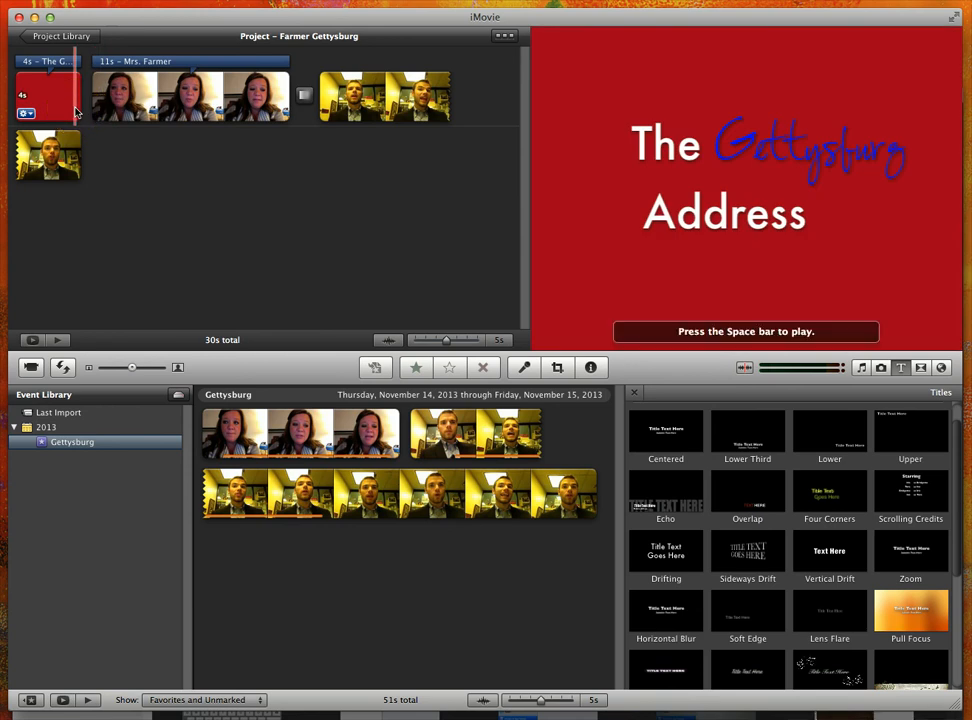
{"action": "key", "text": "space"}
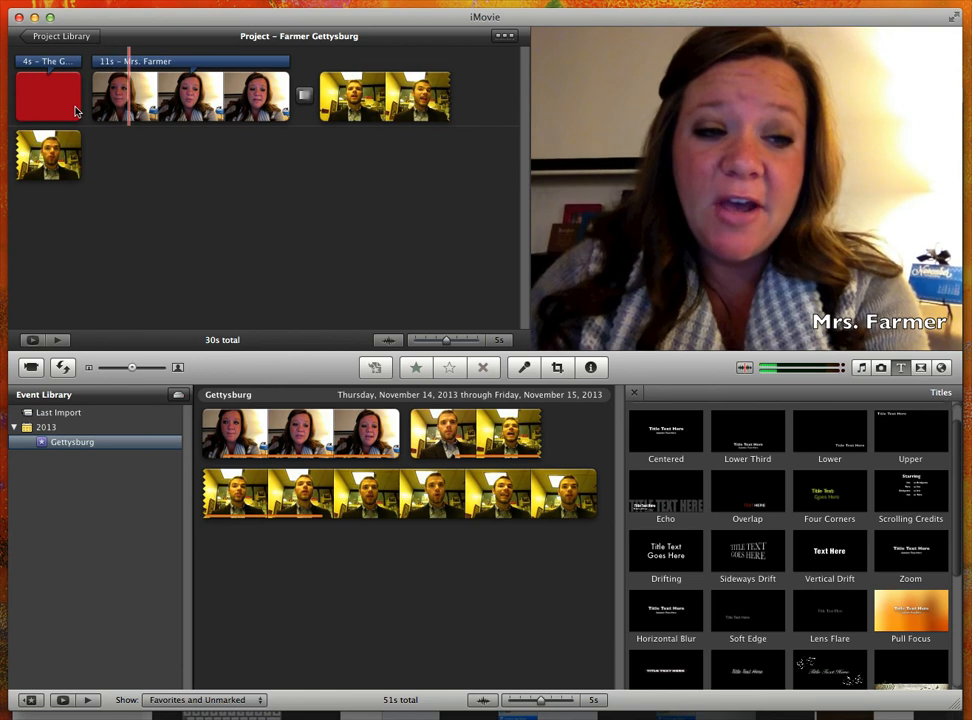
{"action": "left_click", "coordinate": [108, 113]}
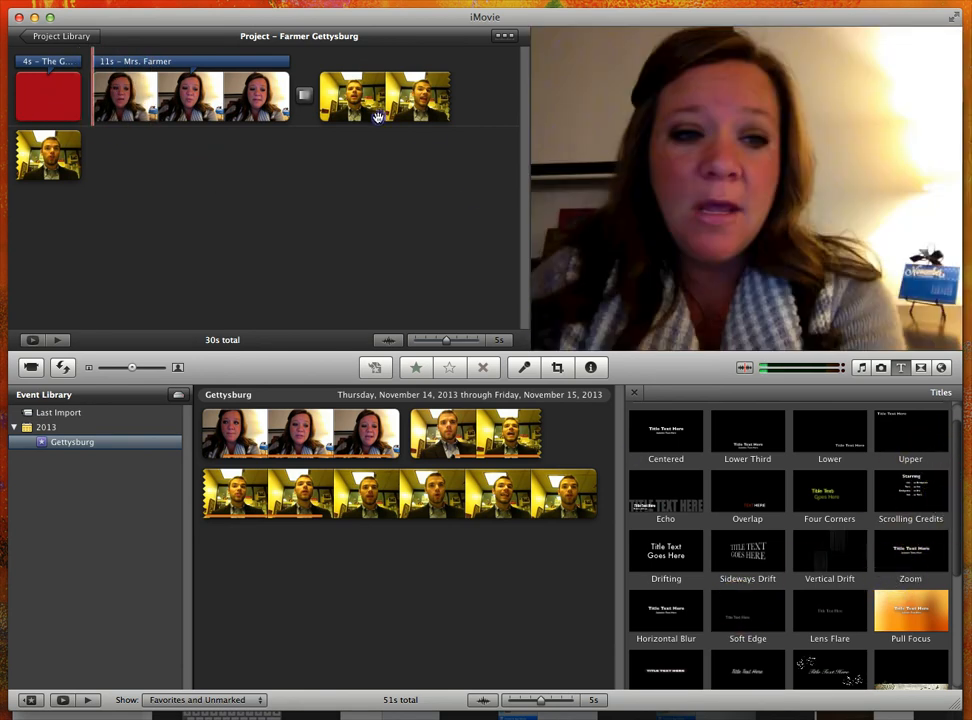
Add a title across the whole second video clip, enter the male speaker's full name as its text, and finish editing.
{"action": "left_click_drag", "start_coordinate": [376, 103], "coordinate": [395, 101]}
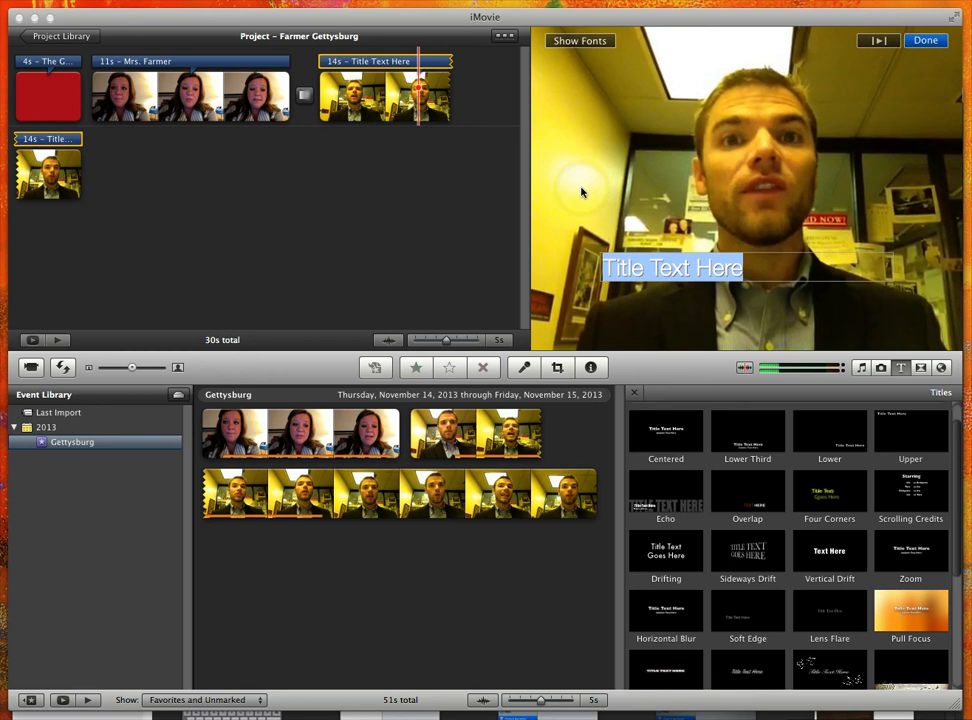
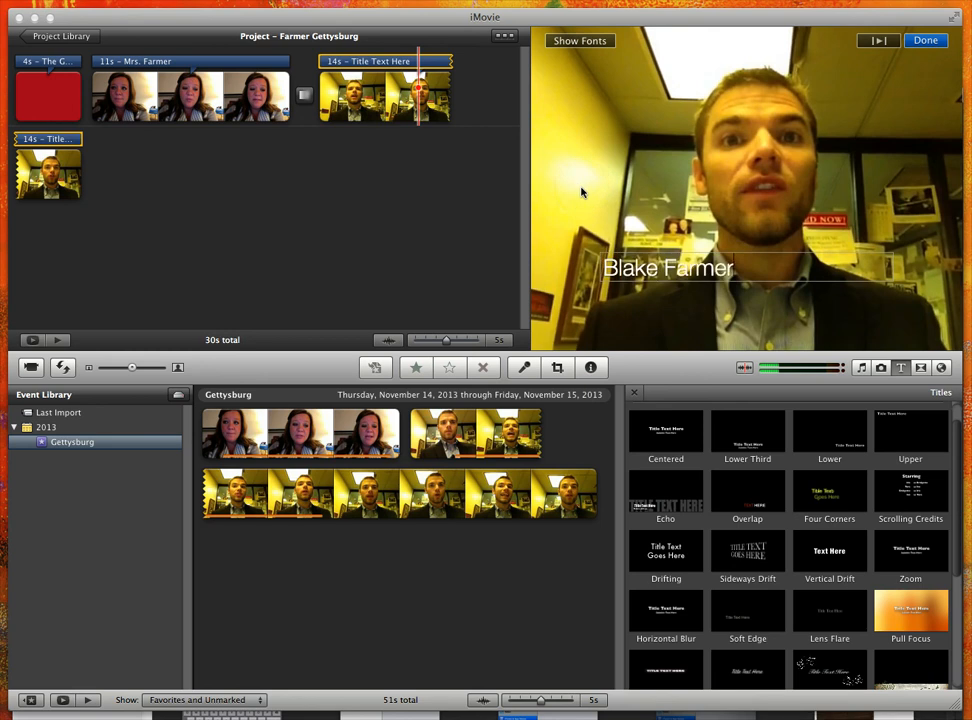
{"action": "left_click", "coordinate": [678, 228]}
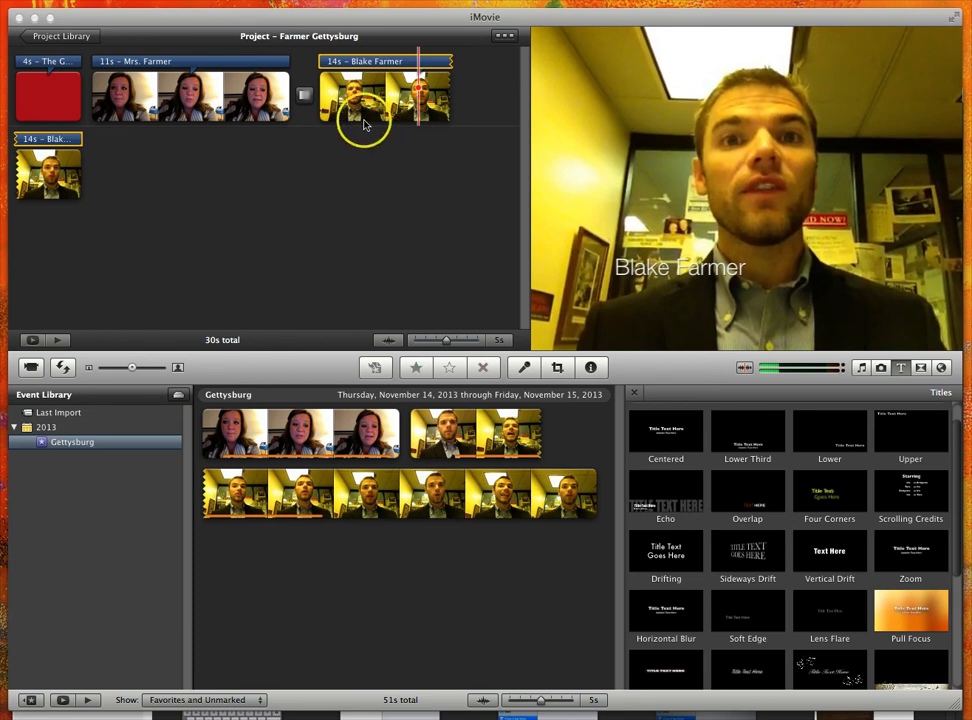
{"action": "left_click", "coordinate": [257, 88]}
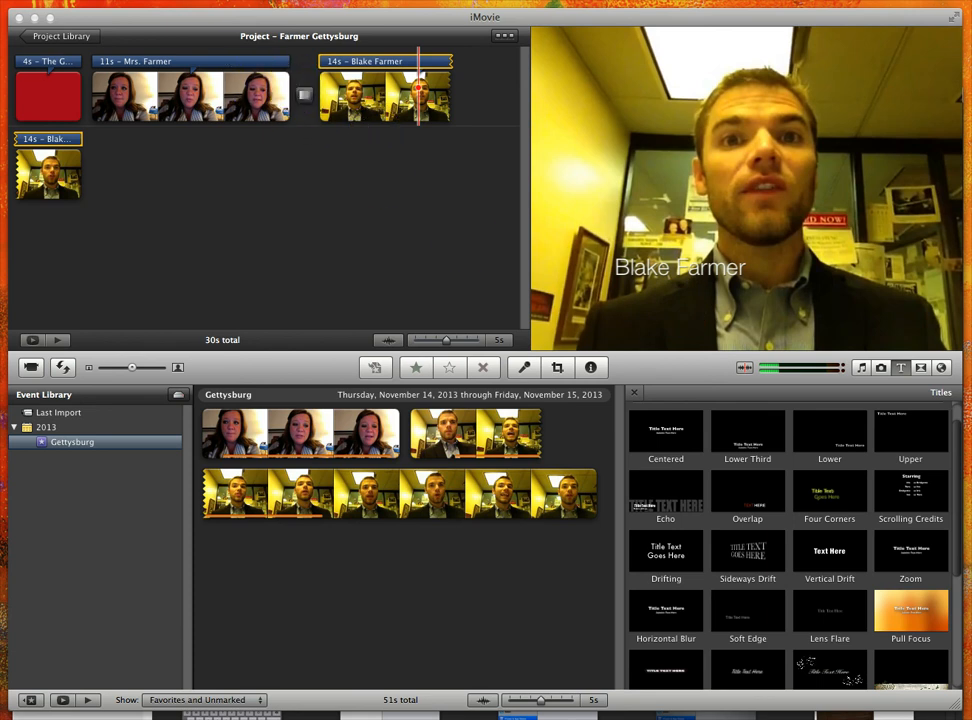